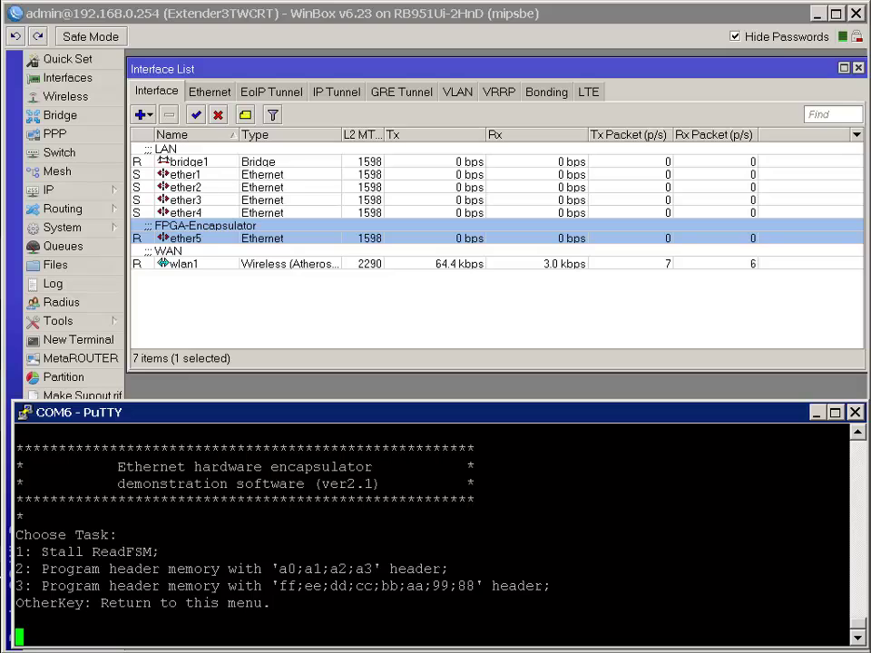
# Step: Add the IP address 10.99.99.254/24 to interface ether5 in the Address List
pyautogui.click(74, 194)
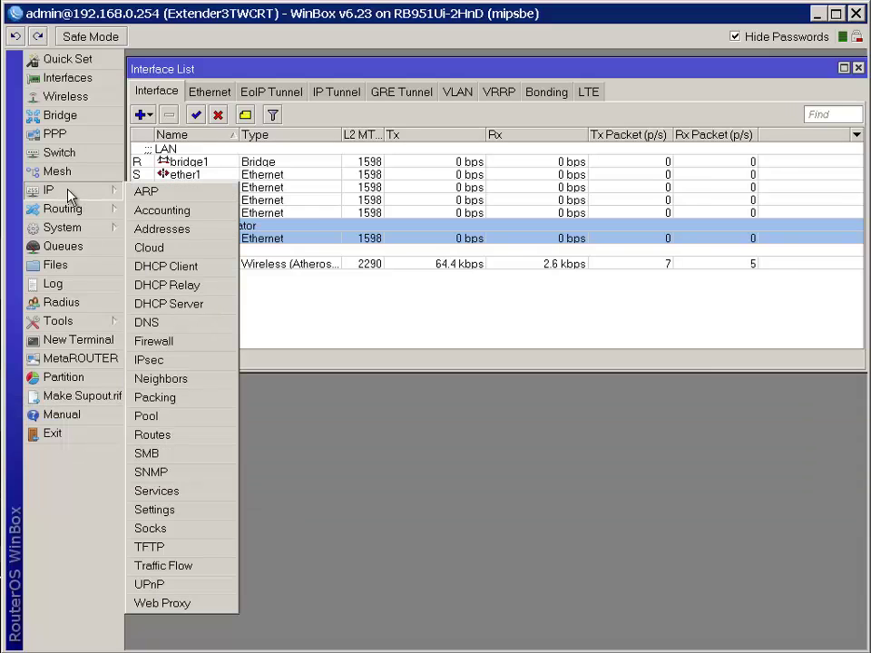
pyautogui.click(156, 229)
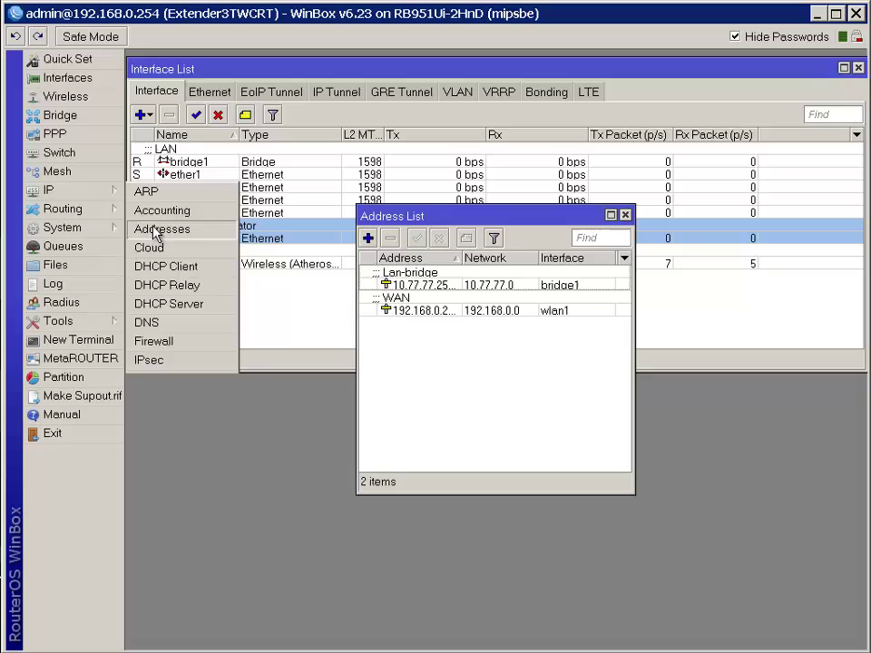
pyautogui.click(368, 240)
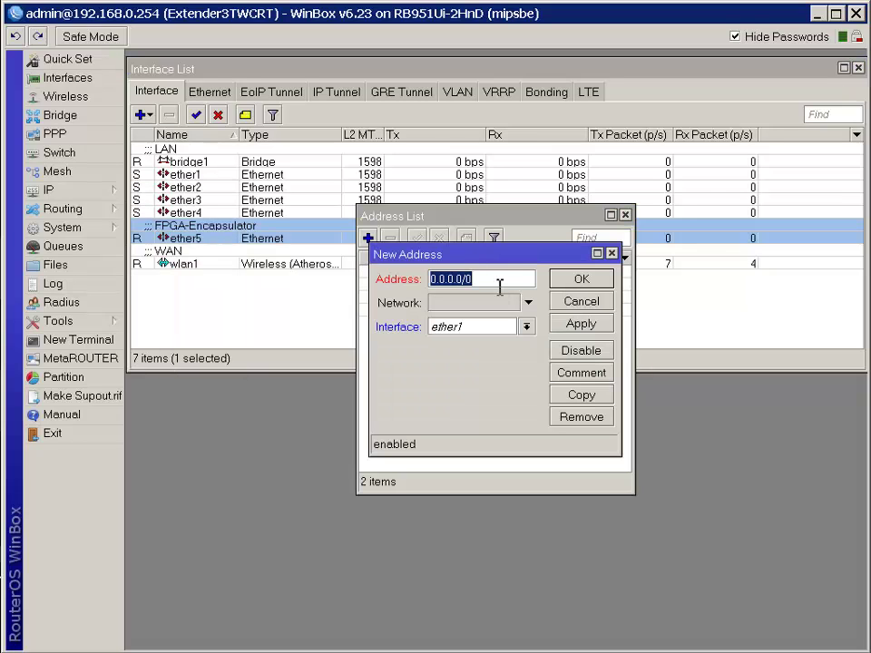
pyautogui.write('10')
pyautogui.write('.99.99.99')
pyautogui.press('BackSpace')
pyautogui.press('BackSpace')
pyautogui.write('254/24')
pyautogui.click(527, 327)
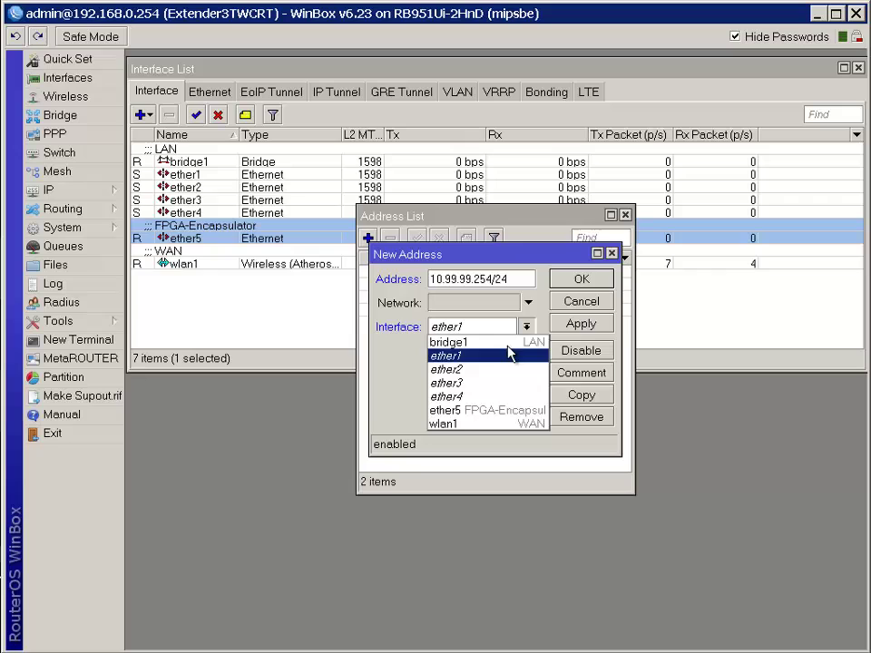
pyautogui.click(481, 411)
pyautogui.click(565, 328)
pyautogui.click(582, 279)
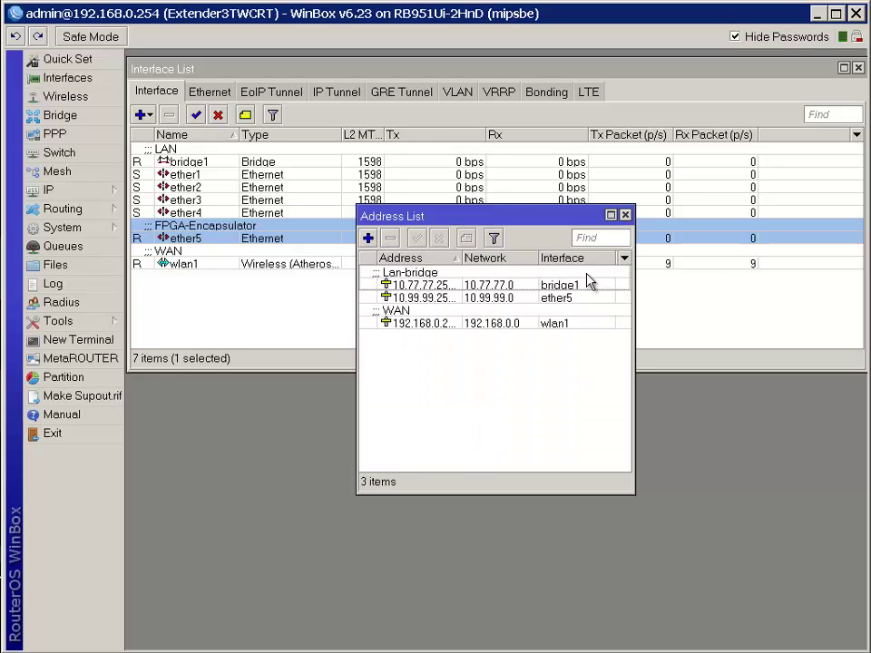
# Step: Add a static ARP entry for 10.99.99.99 with MAC 12:21:34:43:56:65 on ether5
pyautogui.click(626, 216)
pyautogui.click(50, 190)
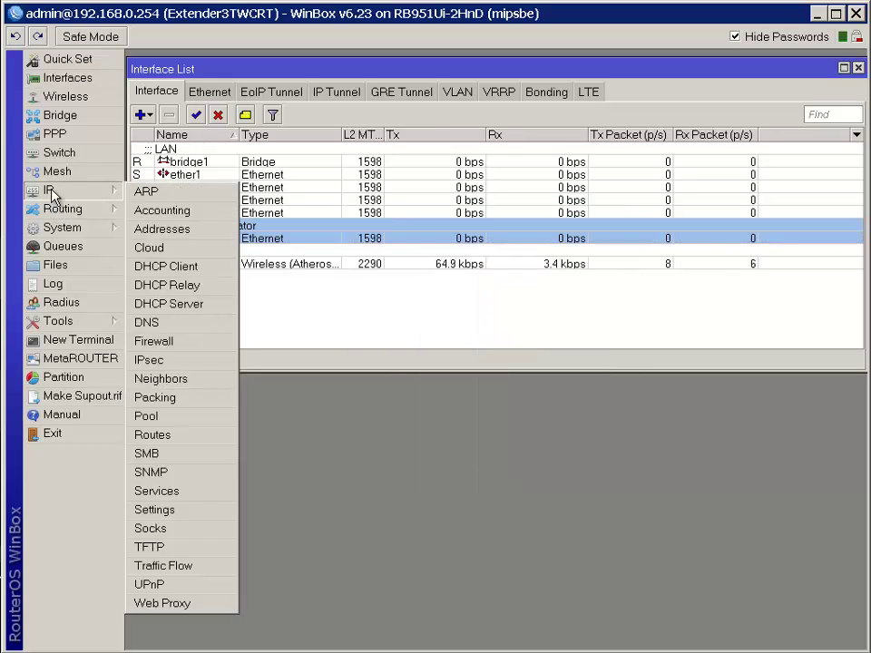
pyautogui.click(170, 195)
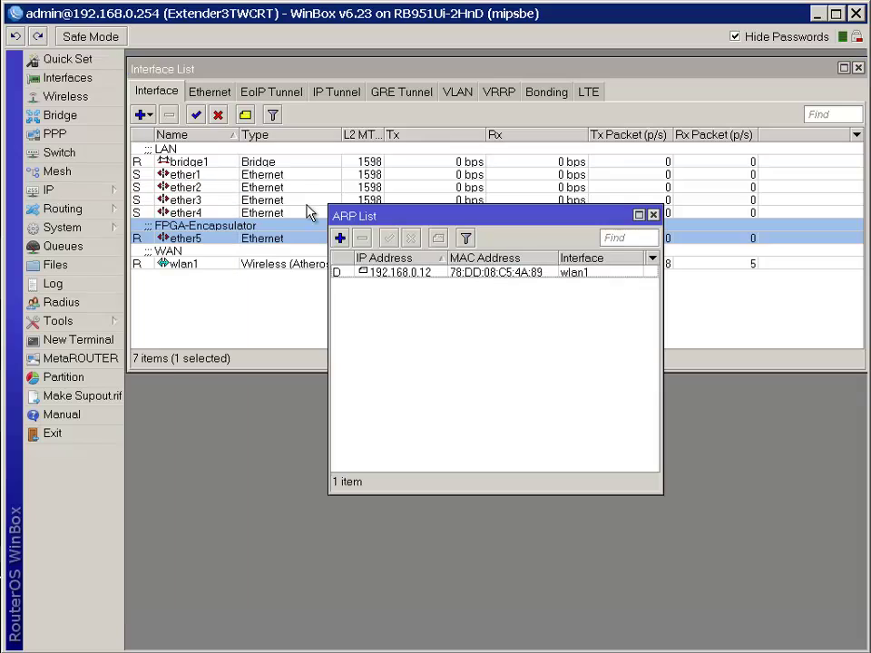
pyautogui.click(339, 238)
pyautogui.write('10')
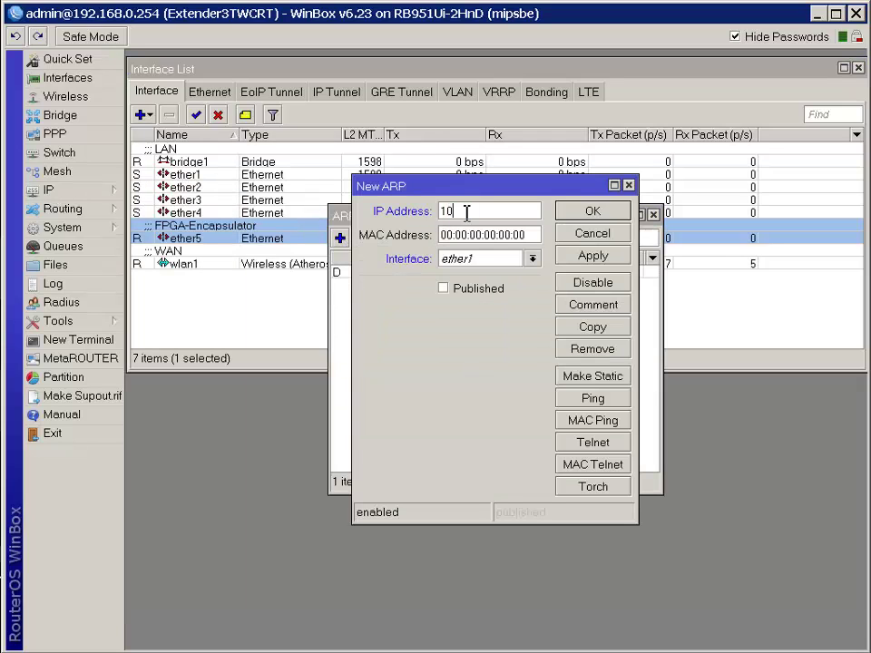
pyautogui.write('.99.99.99')
pyautogui.press('Tab')
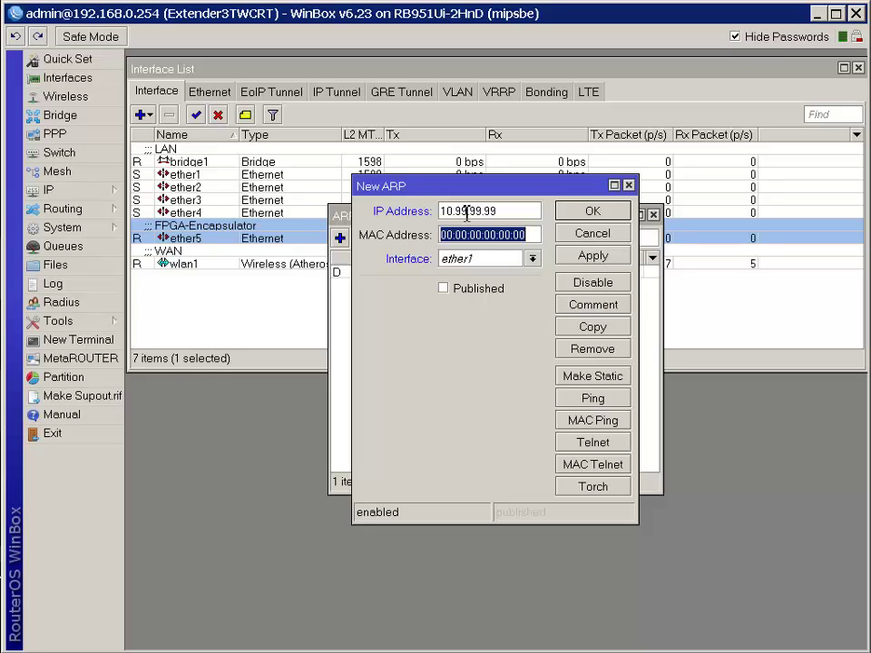
pyautogui.write('12:21:34:43:56:65')
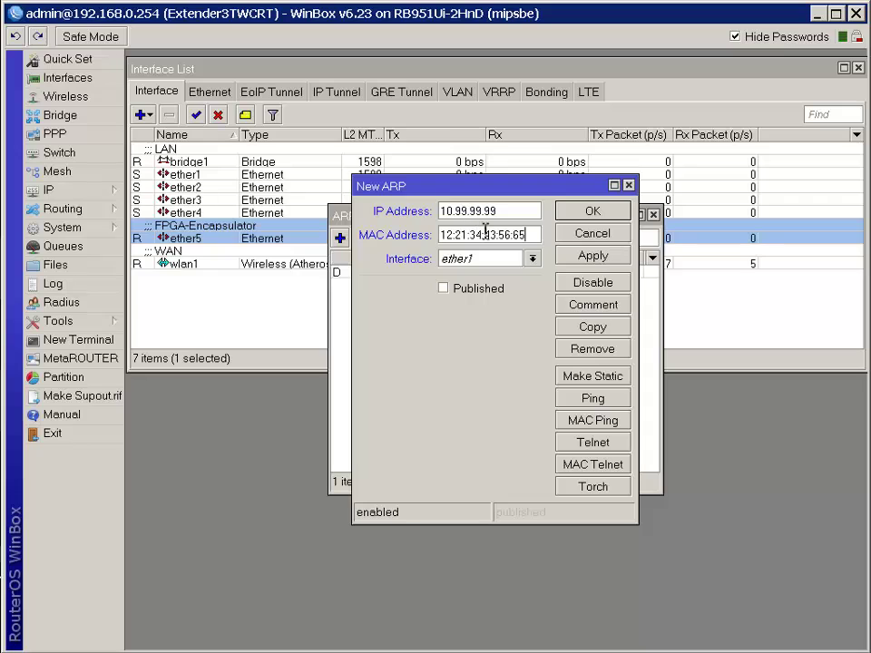
pyautogui.click(533, 260)
pyautogui.click(492, 342)
pyautogui.click(623, 254)
pyautogui.click(623, 216)
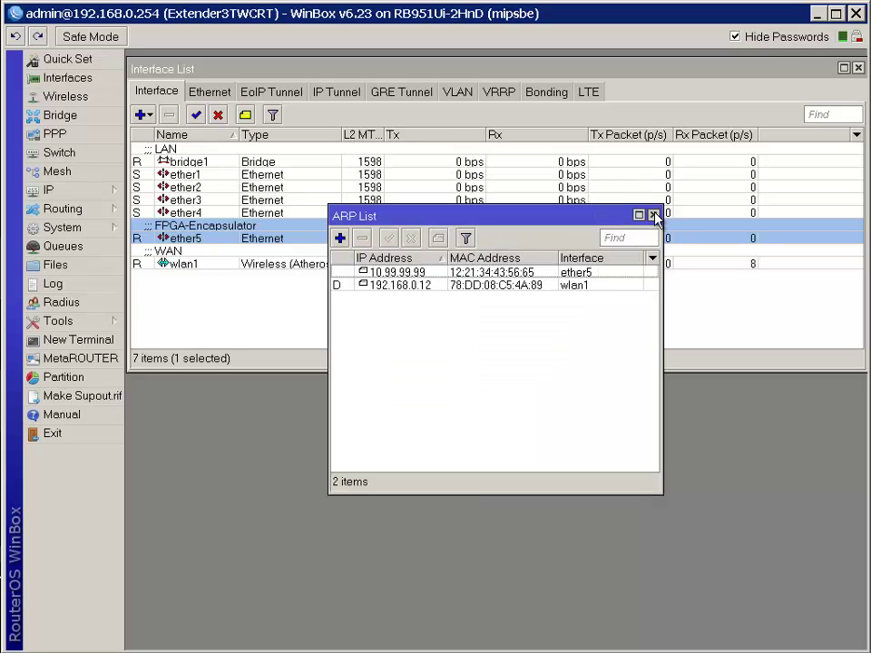
pyautogui.click(653, 215)
# Step: Run a continuous ping to 10.99.99.99 and move the ping window down to expose ether5 traffic
pyautogui.click(76, 322)
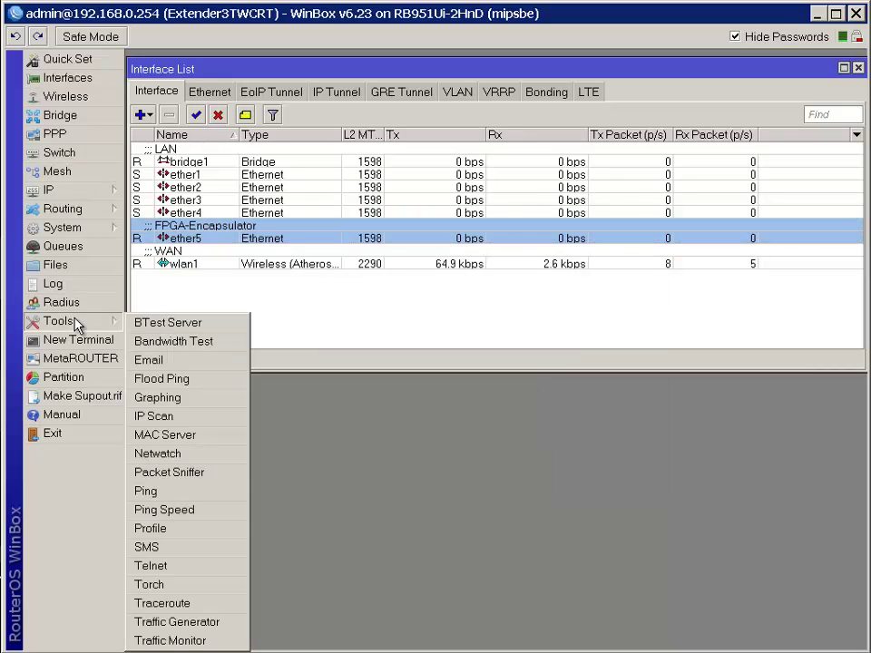
pyautogui.click(170, 493)
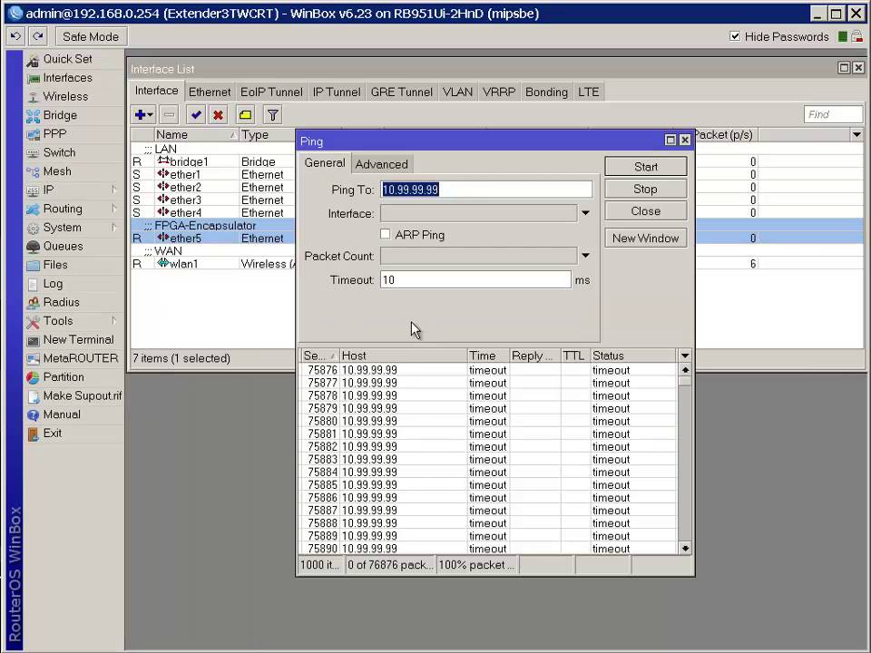
pyautogui.click(638, 171)
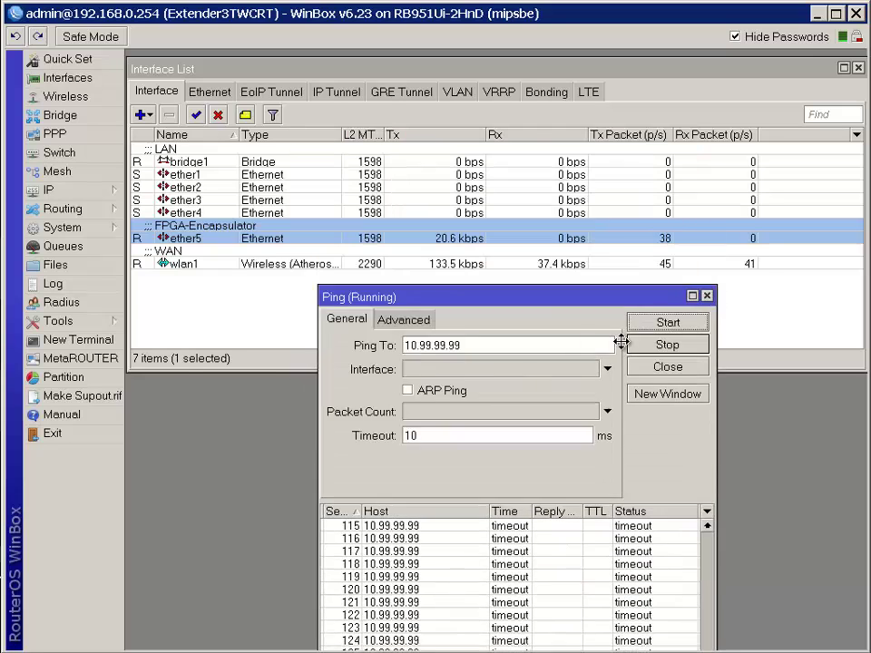
pyautogui.moveTo(599, 149); pyautogui.dragTo(599, 403)
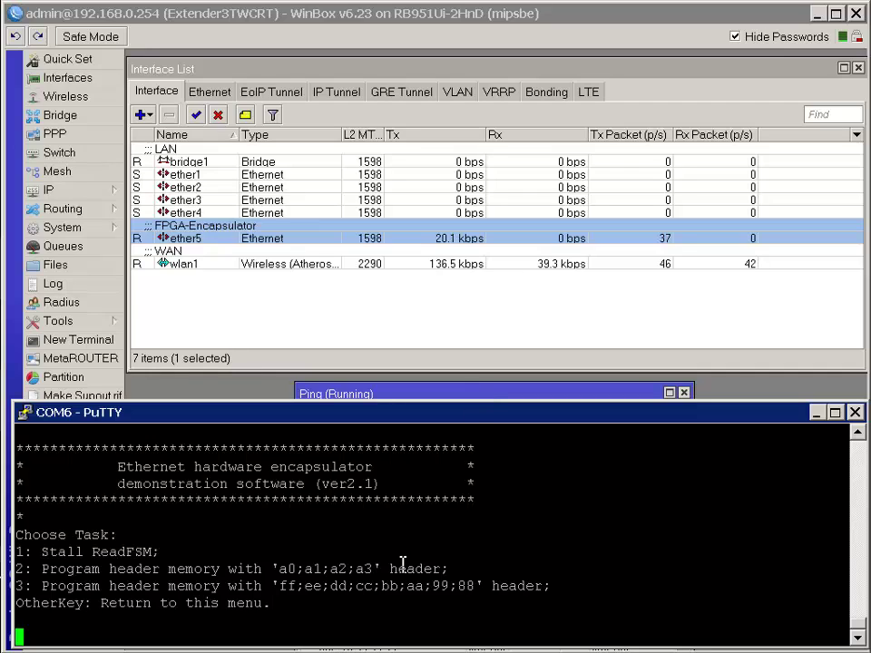
# Step: Run encapsulator task 2 in PuTTY to program the a0;a1;a2;a3 header
pyautogui.press('2')
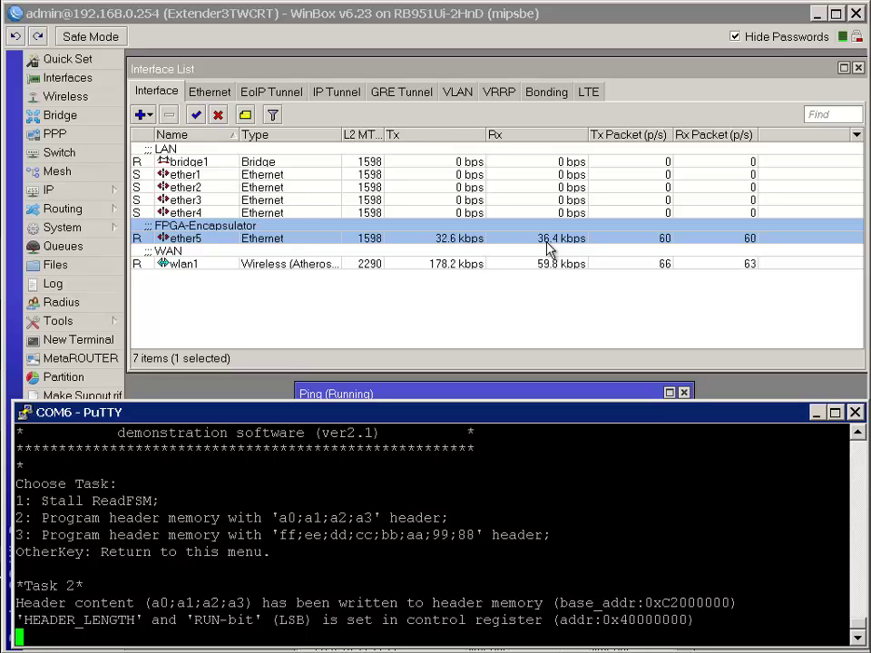
# Step: Capture a short burst of ether5 traffic with the Packet Sniffer and list the packets
pyautogui.click(58, 321)
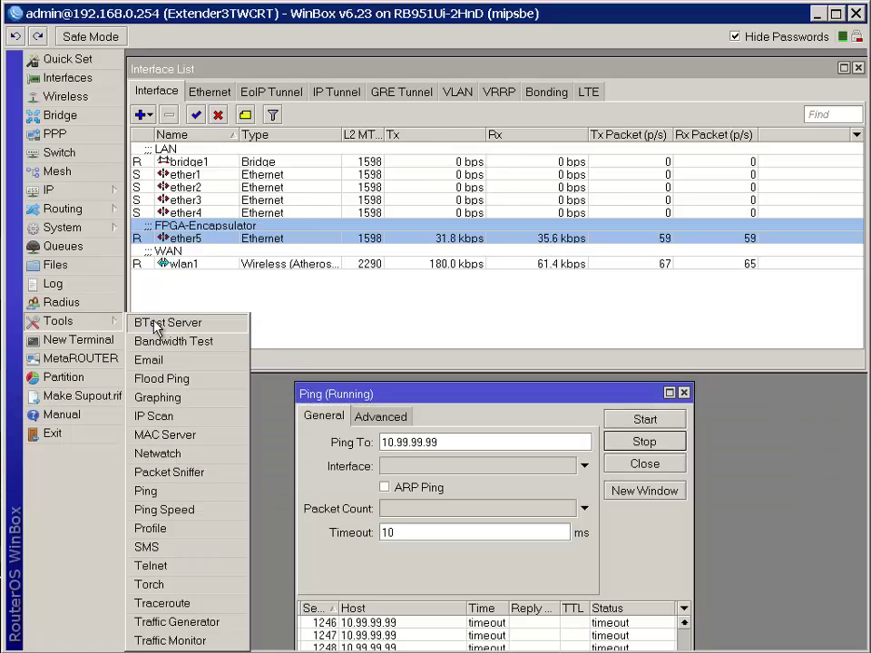
pyautogui.click(222, 474)
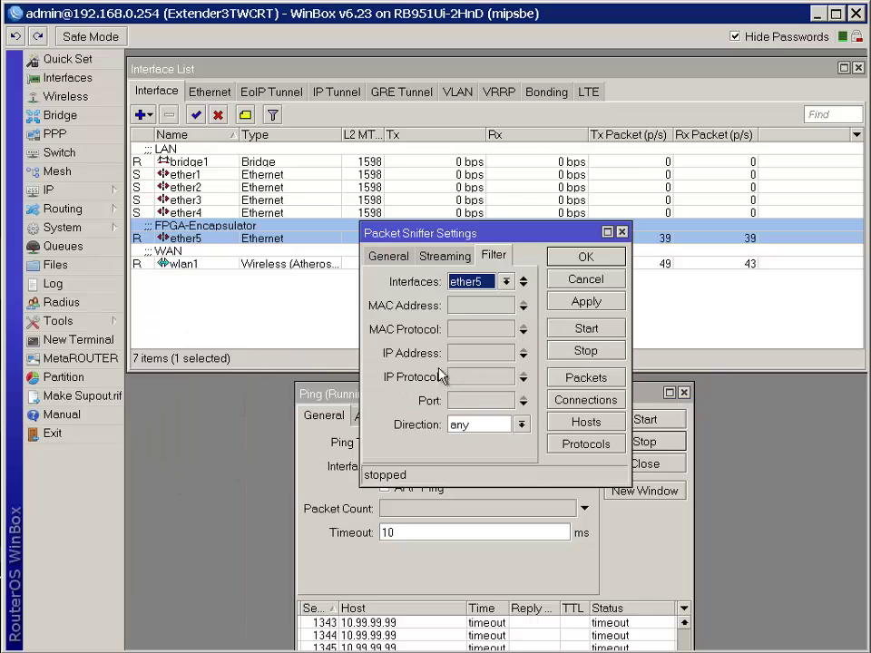
pyautogui.click(584, 330)
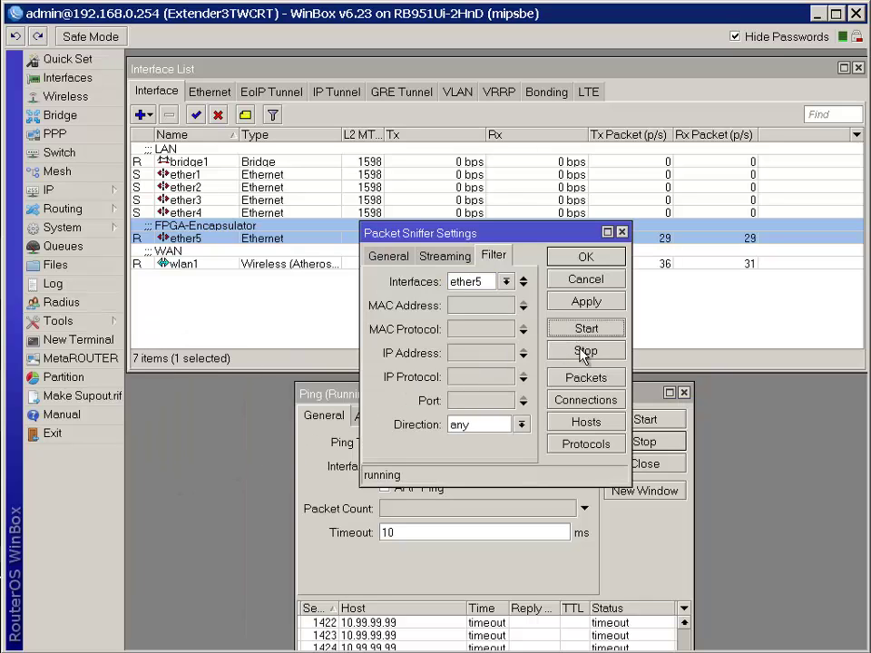
pyautogui.click(586, 351)
pyautogui.click(585, 378)
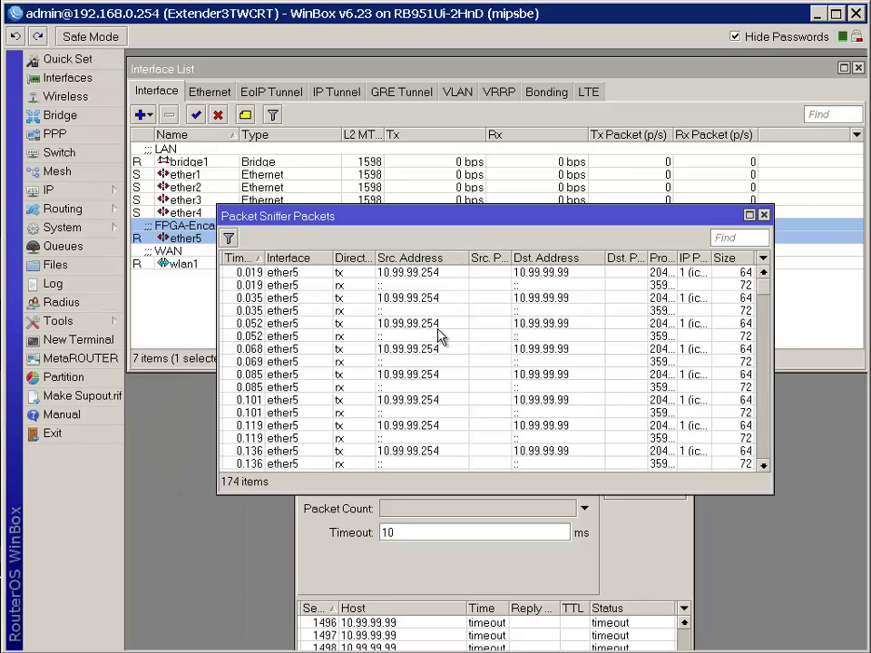
# Step: Open the raw data of a sent ping and a received frame carrying the a0 a1 a2 a3 prefix
pyautogui.doubleClick(406, 272)
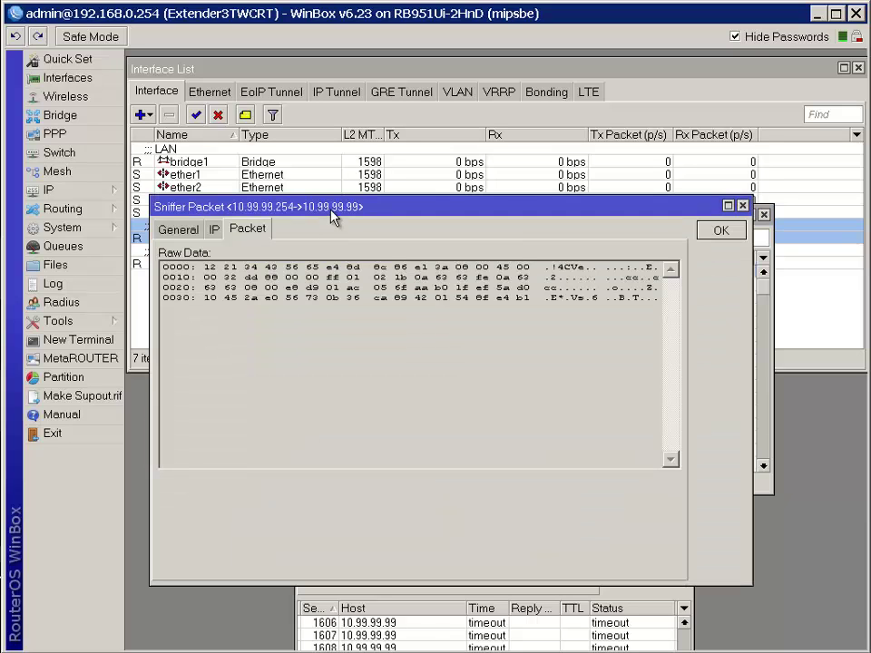
pyautogui.moveTo(335, 209); pyautogui.dragTo(339, 85)
pyautogui.click(432, 483)
pyautogui.doubleClick(363, 288)
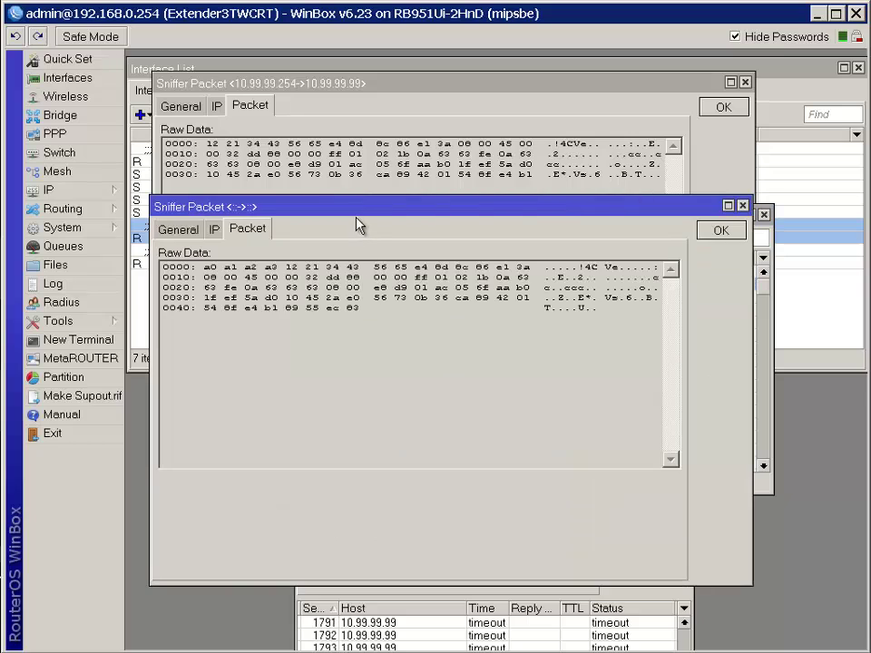
pyautogui.moveTo(360, 206); pyautogui.dragTo(363, 212)
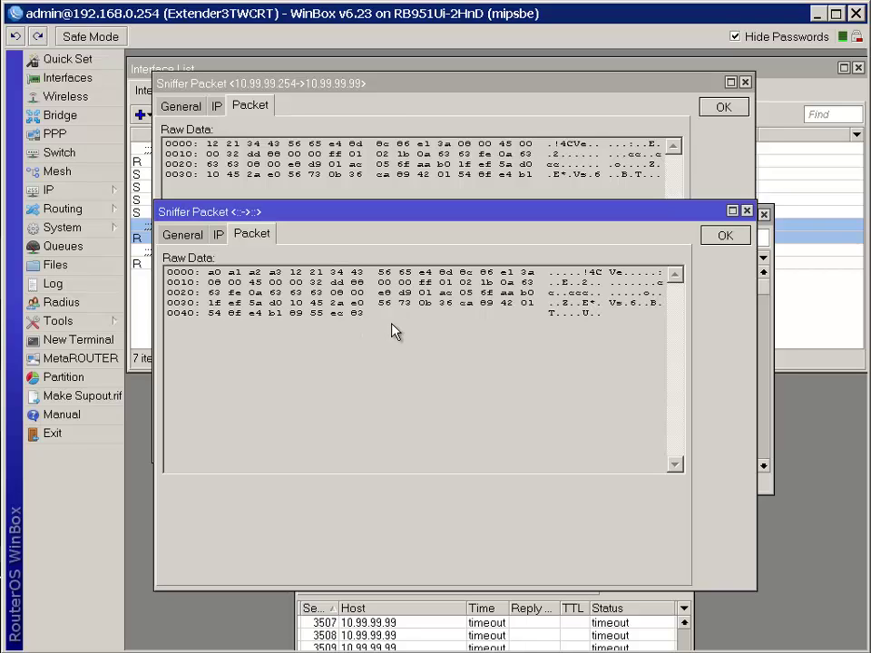
# Step: Close all the packet sniffer windows and move the ping window back up
pyautogui.click(748, 212)
pyautogui.click(746, 81)
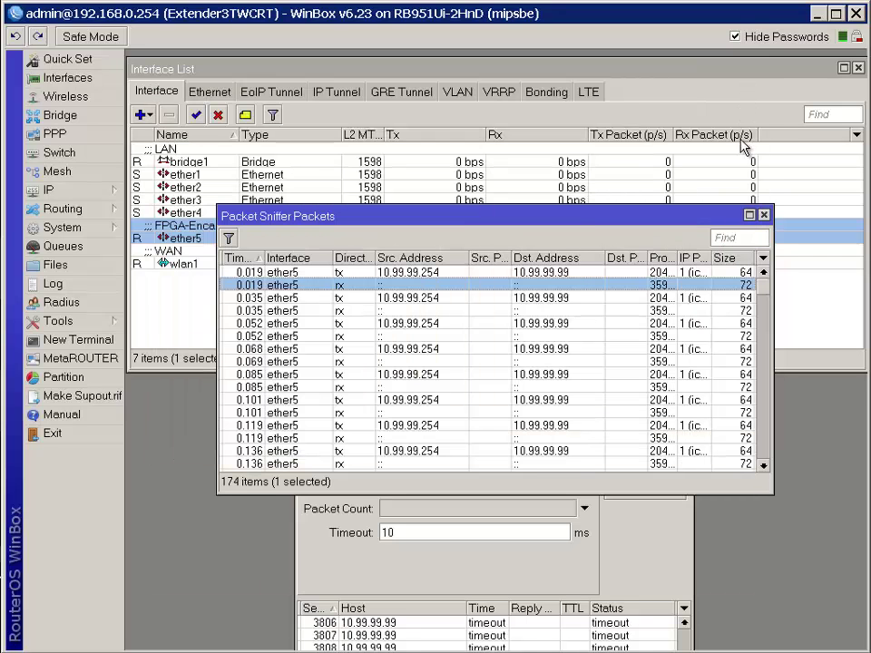
pyautogui.click(765, 215)
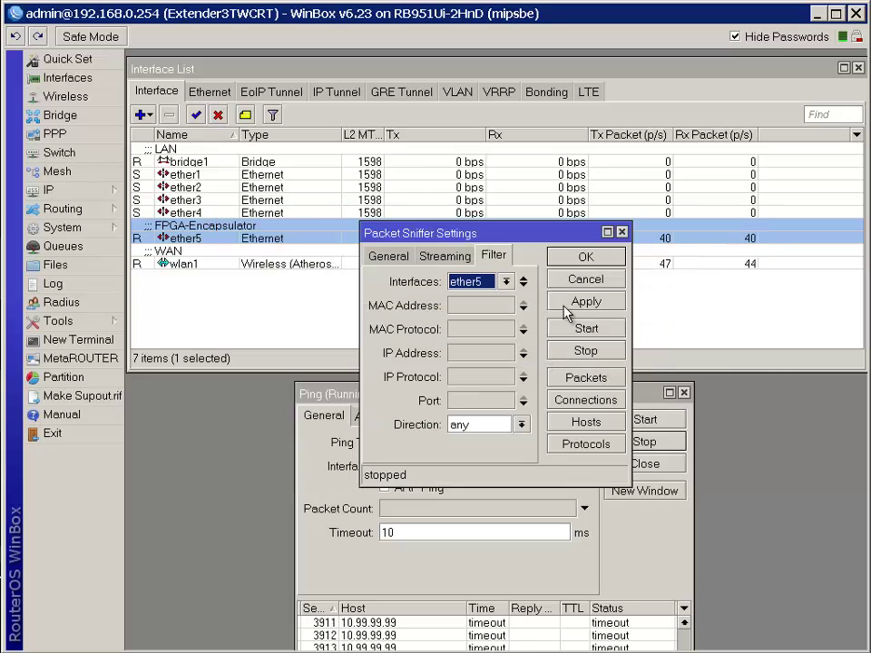
pyautogui.click(622, 232)
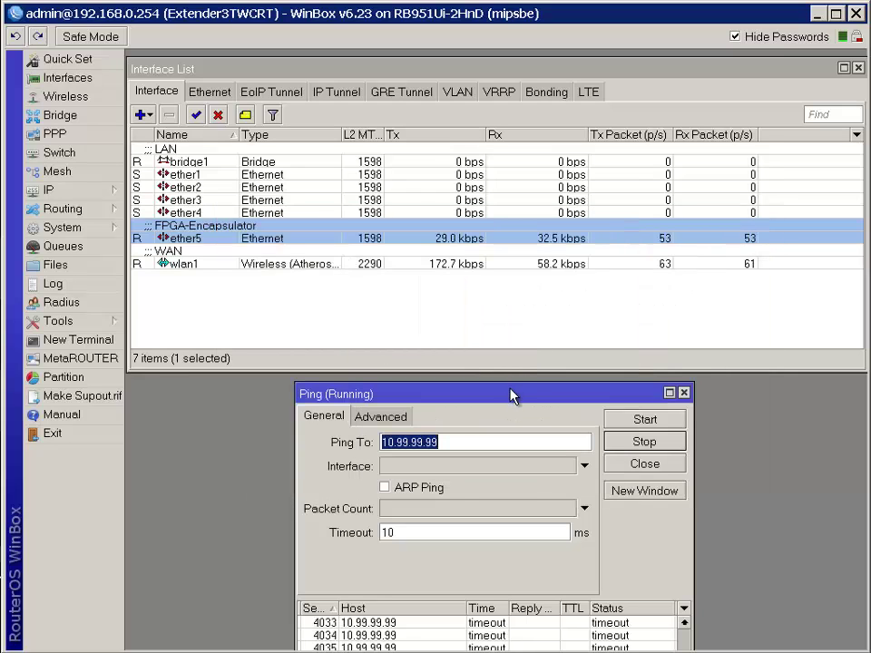
pyautogui.moveTo(511, 395); pyautogui.dragTo(538, 334)
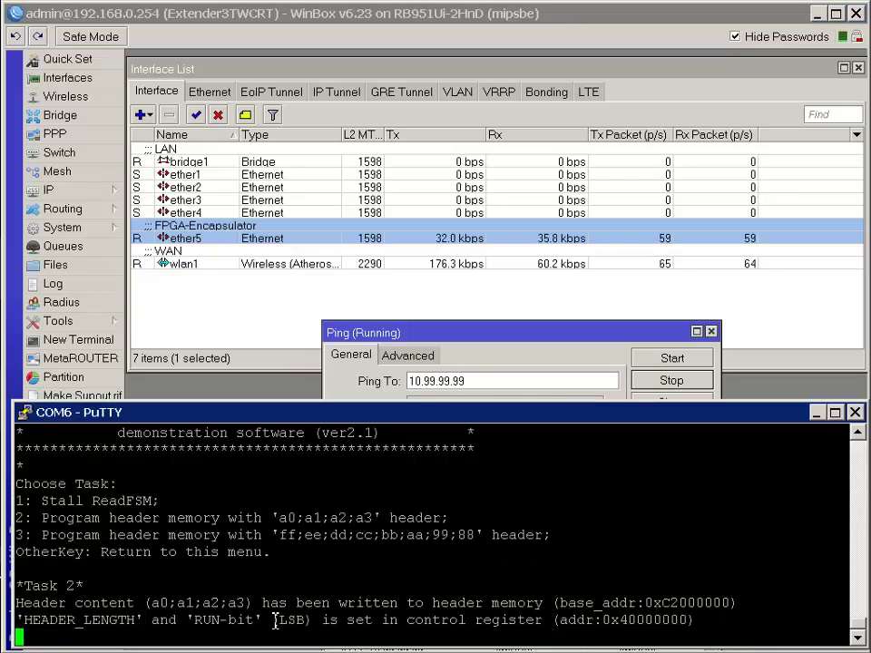
# Step: Run task 1 to stall the encapsulator, then task 3 for the ff;ee;dd;cc;bb;aa;99;88 header
pyautogui.press('Return')
pyautogui.press('1')
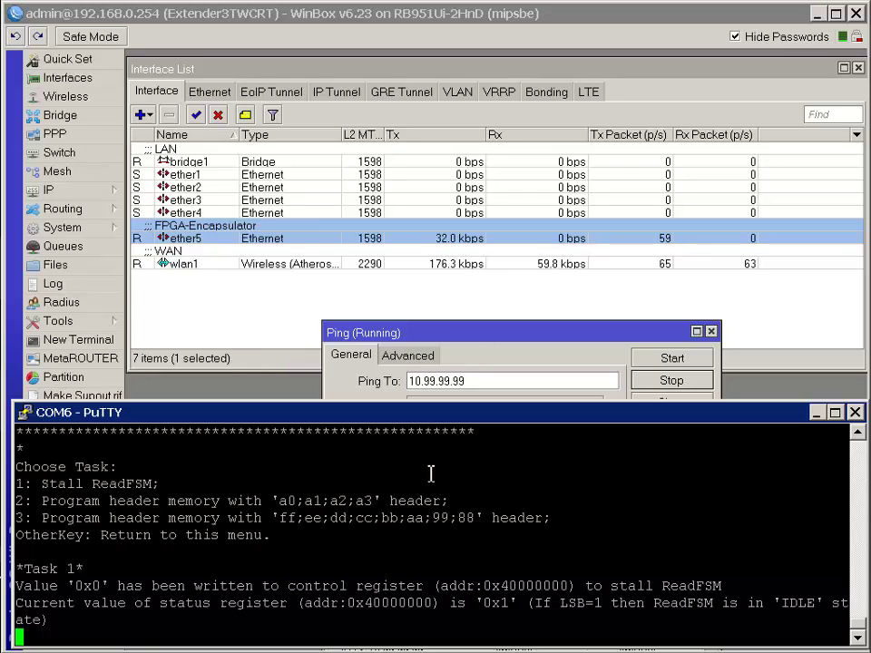
pyautogui.press('Return')
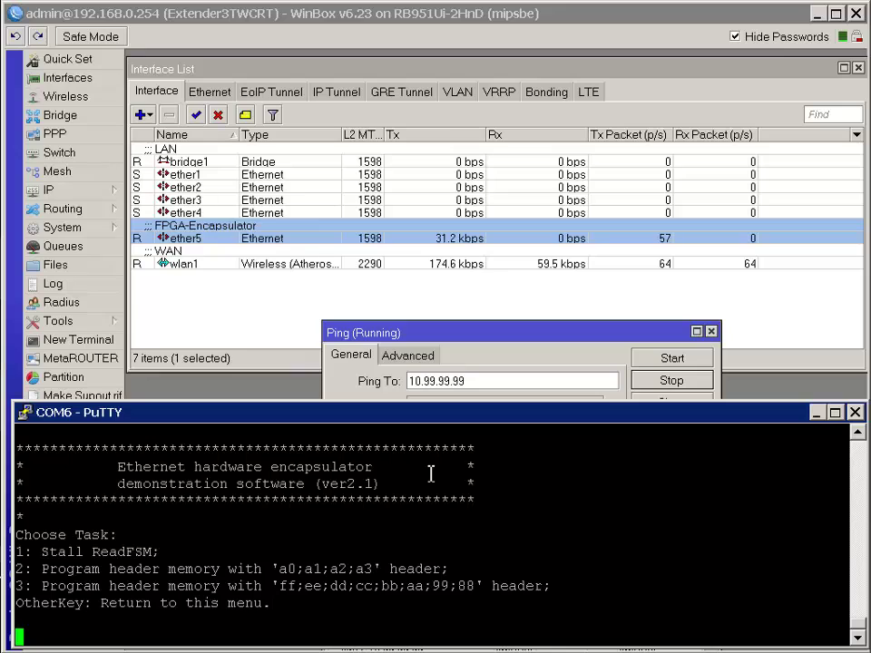
pyautogui.press('3')
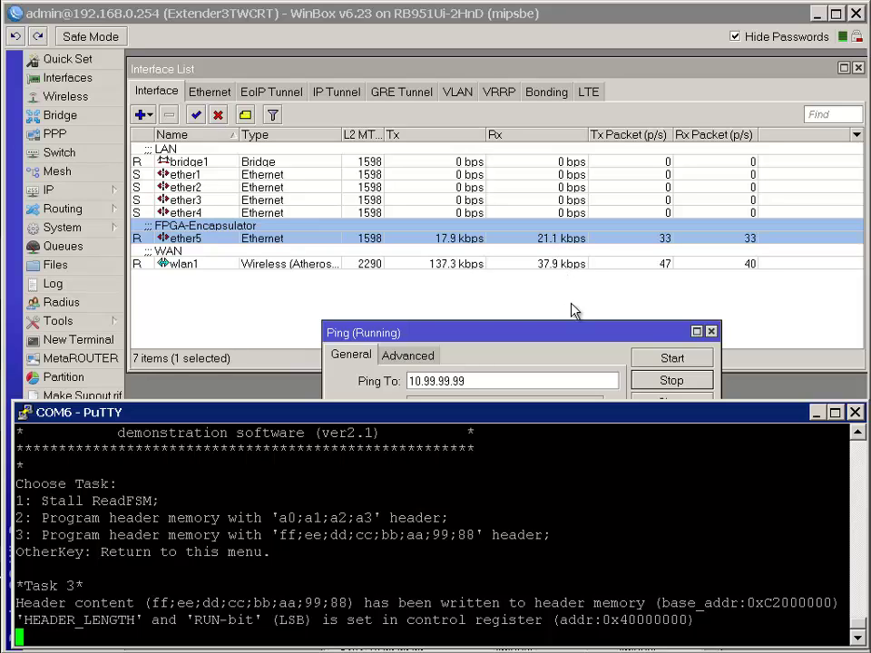
# Step: Take a fresh ether5 packet capture with the Packet Sniffer and list the packets
pyautogui.click(78, 326)
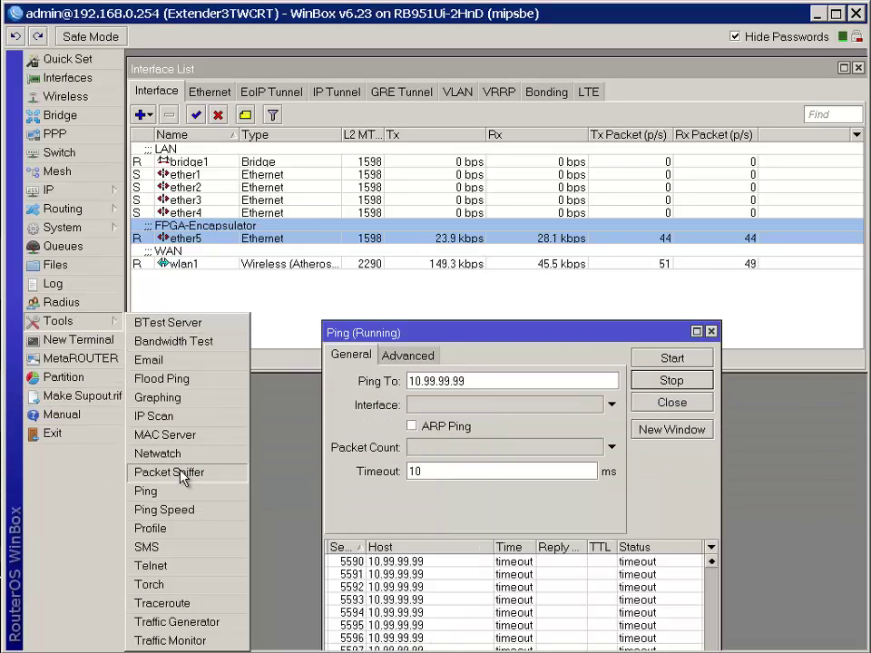
pyautogui.click(182, 473)
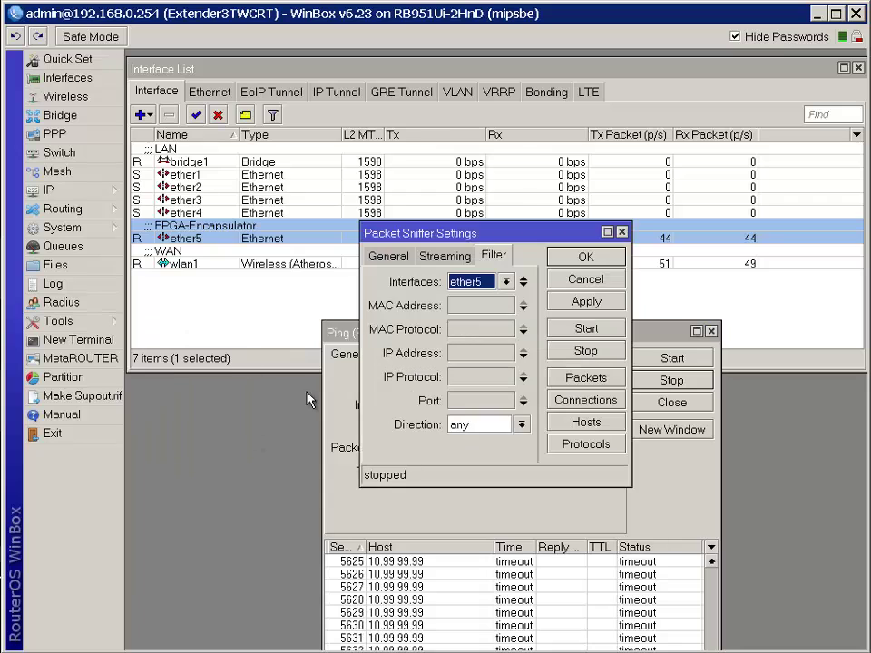
pyautogui.click(579, 330)
pyautogui.click(580, 354)
pyautogui.click(585, 379)
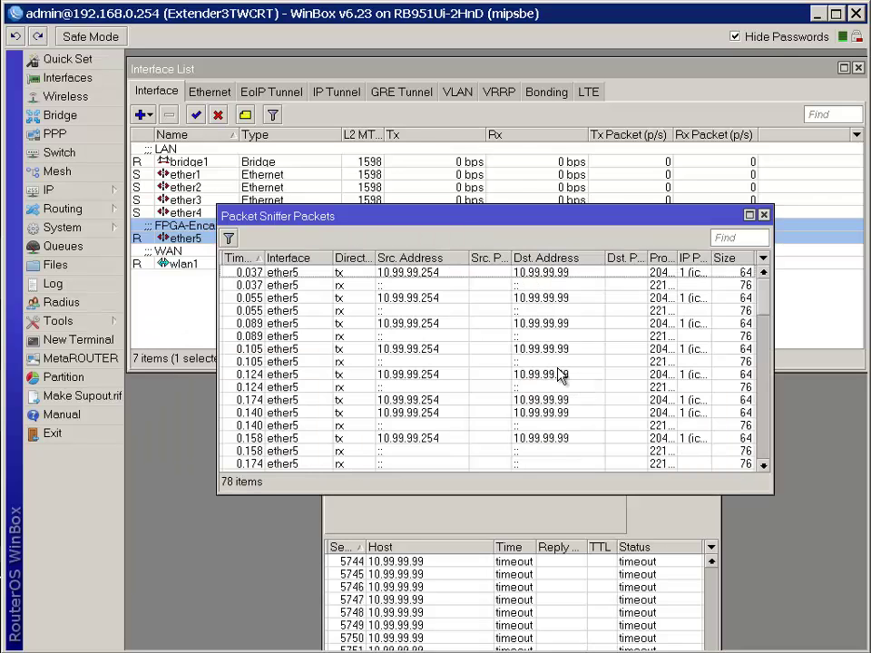
# Step: Open a sent ping and a received frame's raw data showing the ff ee dd cc bb aa 99 88 prefix
pyautogui.doubleClick(397, 276)
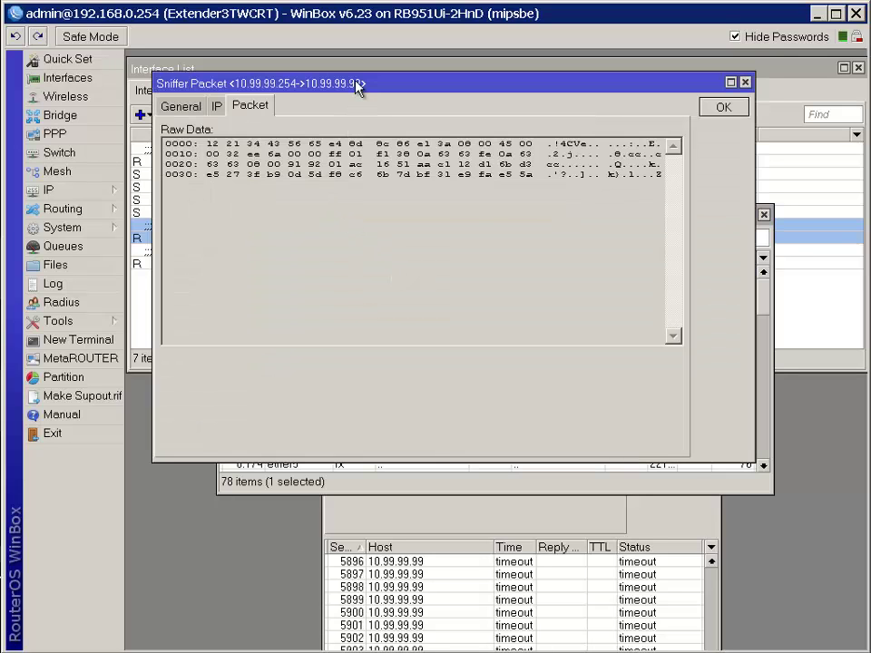
pyautogui.moveTo(358, 84); pyautogui.dragTo(358, 67)
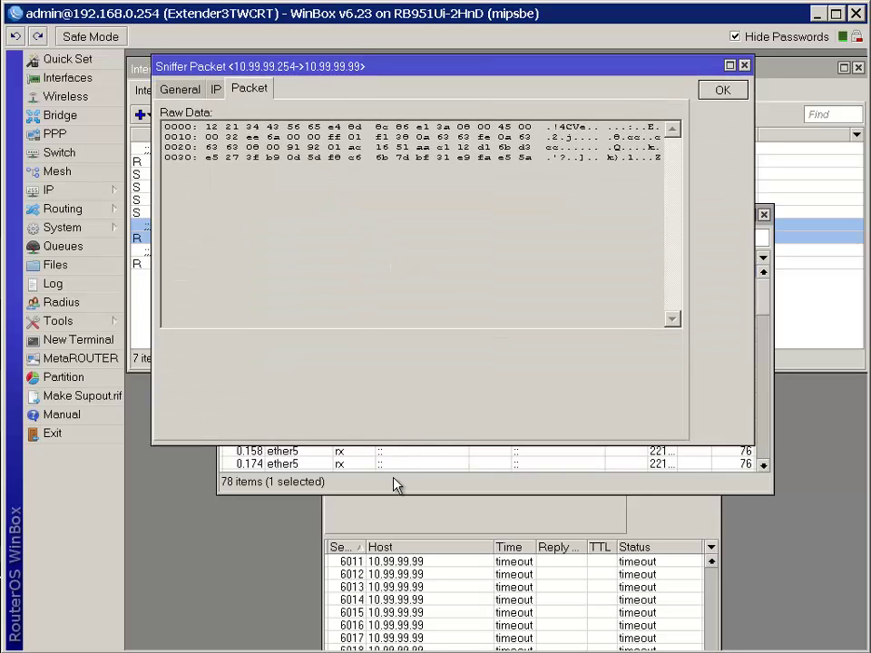
pyautogui.click(397, 485)
pyautogui.doubleClick(392, 285)
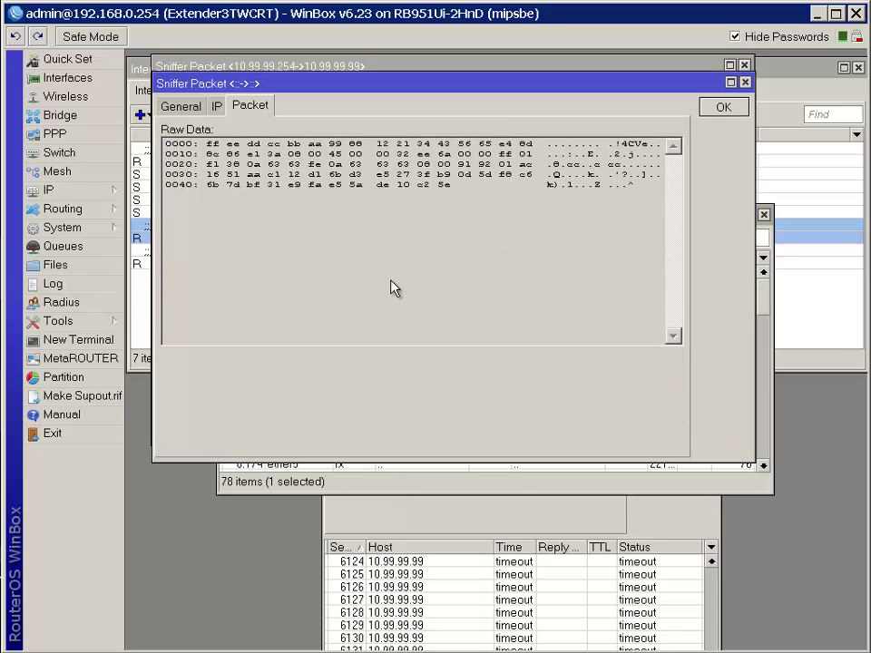
pyautogui.moveTo(363, 79); pyautogui.dragTo(362, 186)
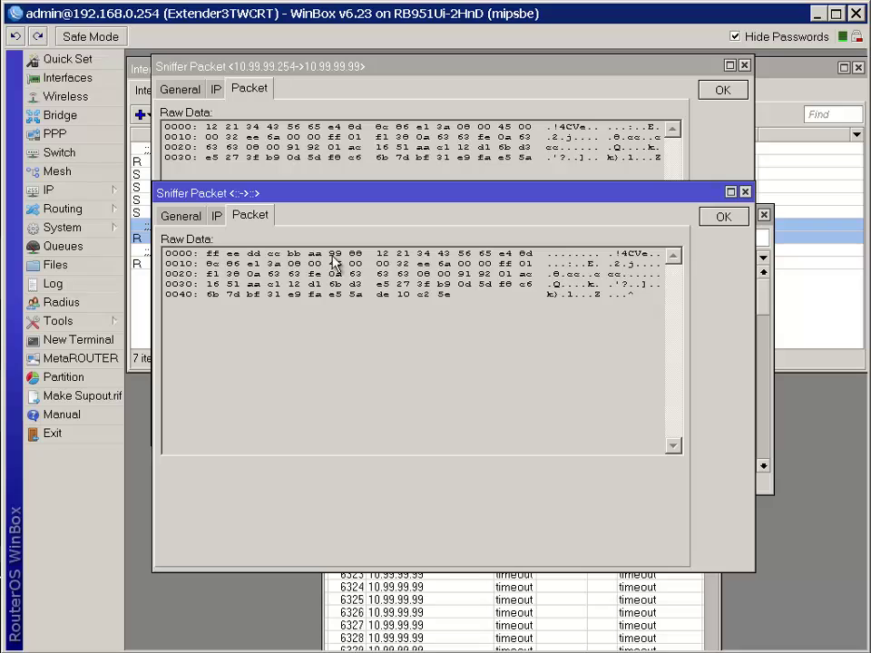